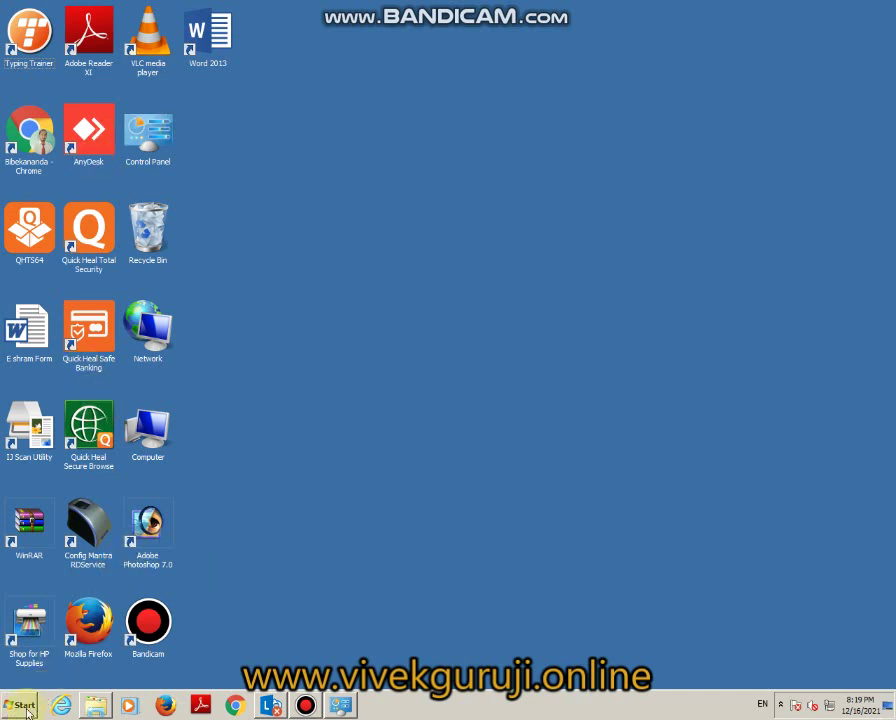
Step: Browse All Programs to the Microsoft Office 2013 group, then return to the desktop
left_click(23, 709)
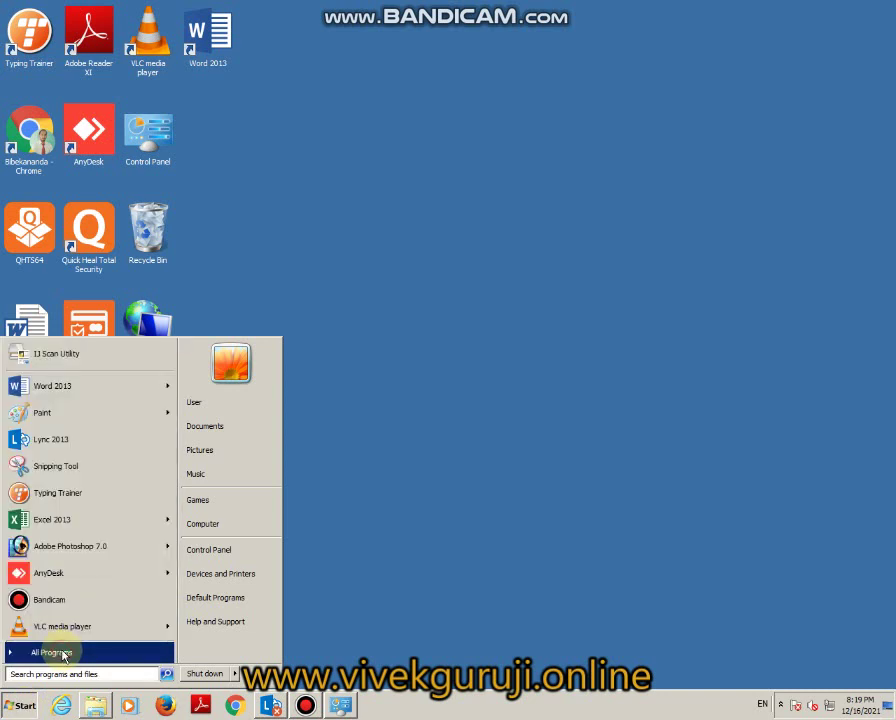
left_click(62, 654)
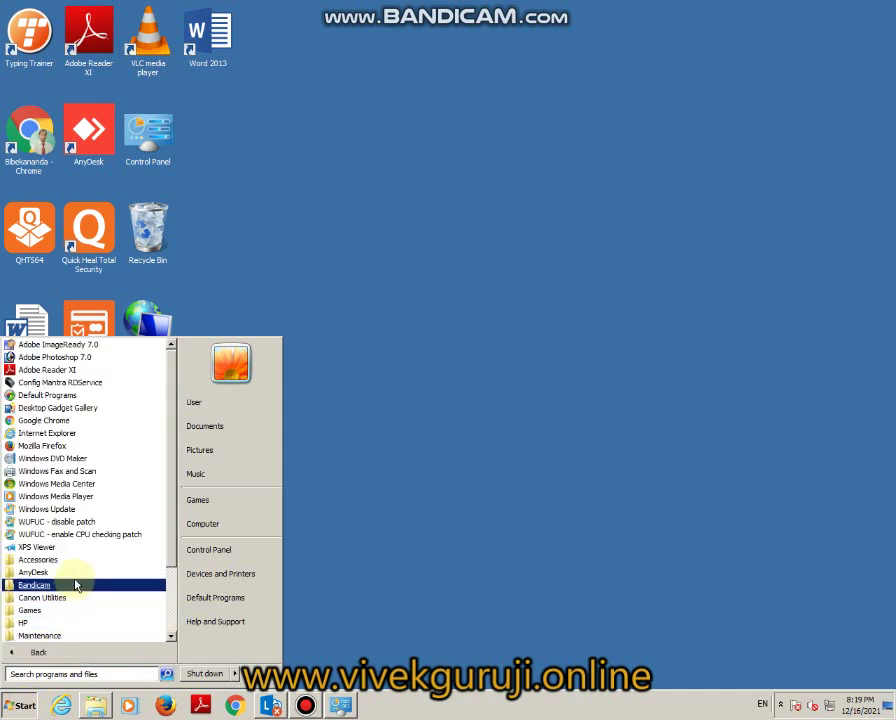
scroll(85, 562, "down", 2)
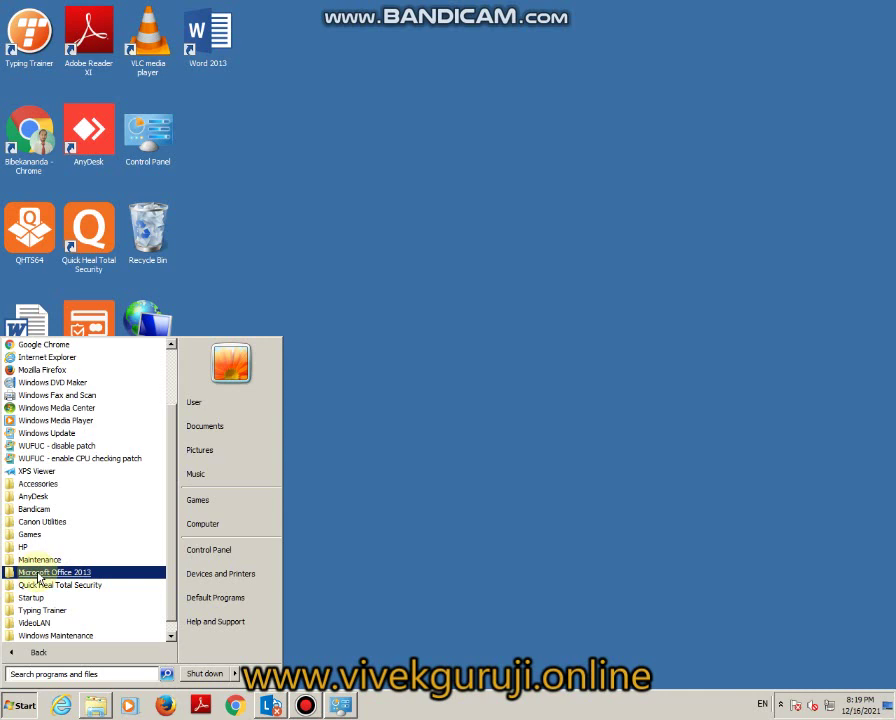
left_click(40, 577)
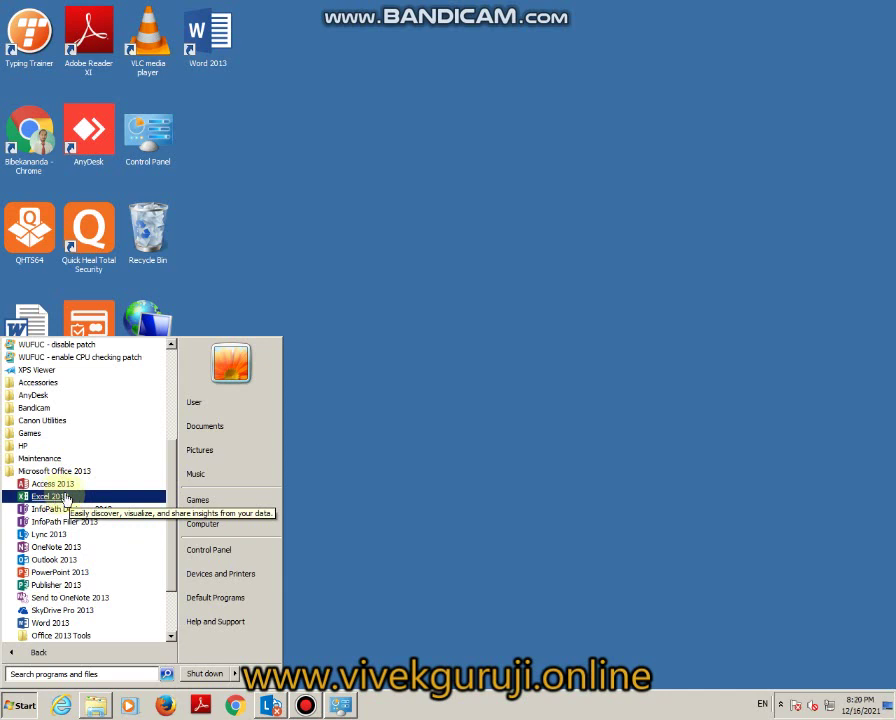
left_click(380, 313)
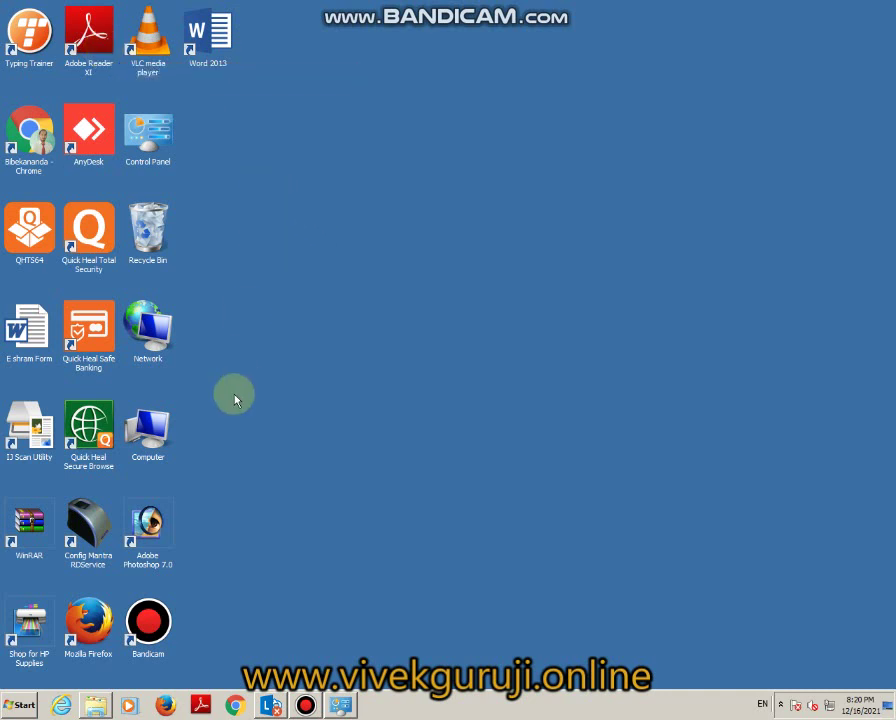
Step: Send Excel 2013 from the Microsoft Office 2013 group to the desktop as a shortcut
left_click(18, 705)
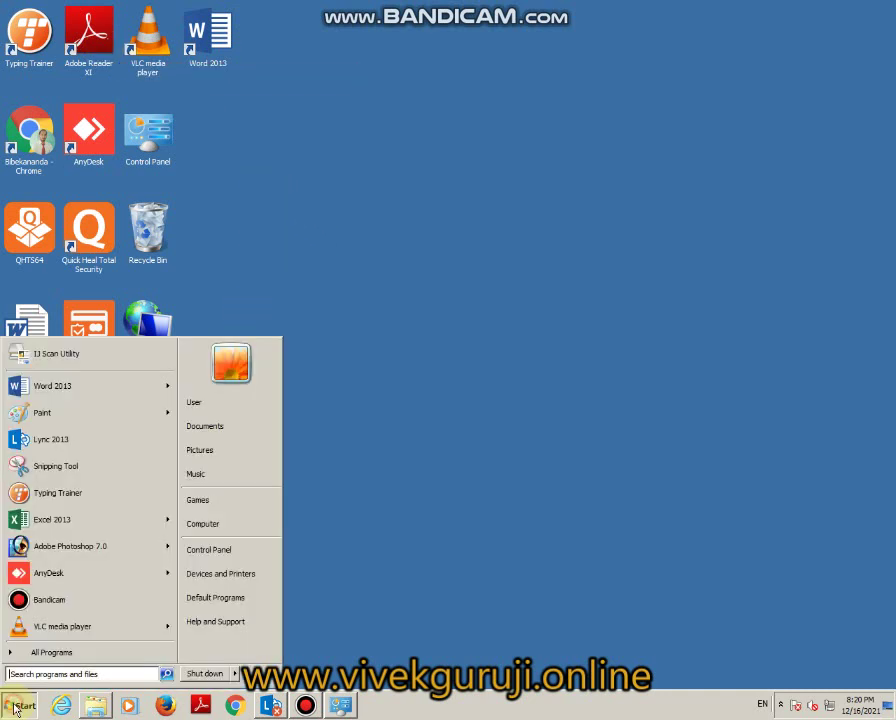
left_click(44, 653)
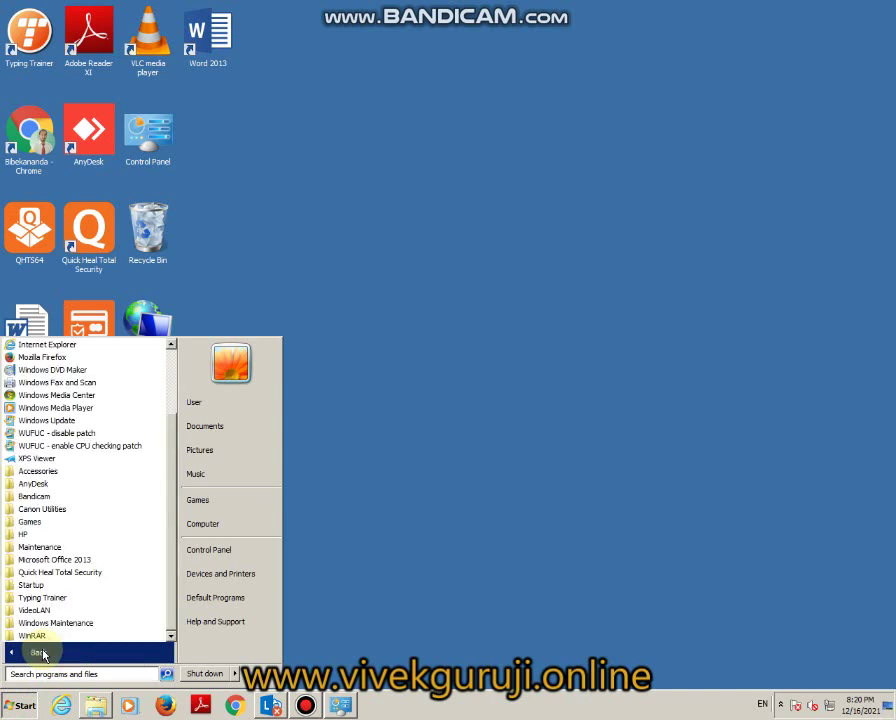
left_click(74, 561)
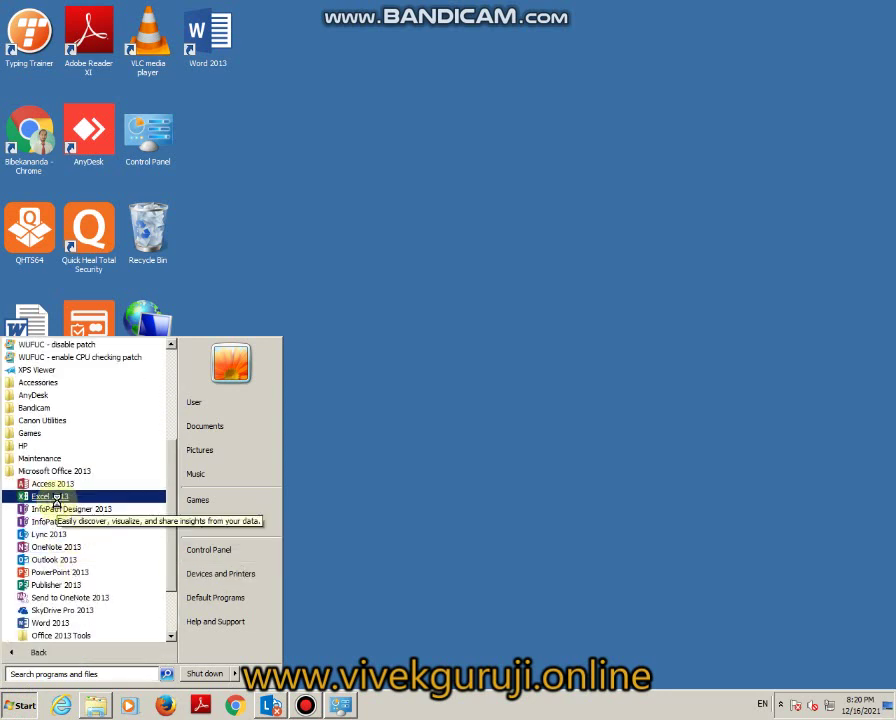
right_click(58, 500)
mouse_move(116, 425)
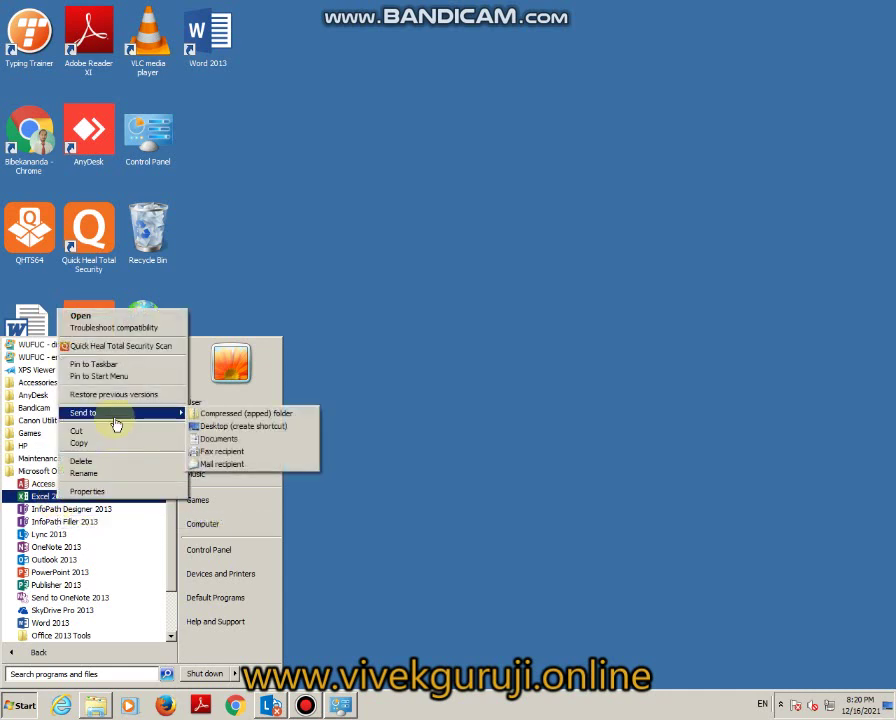
left_click(228, 427)
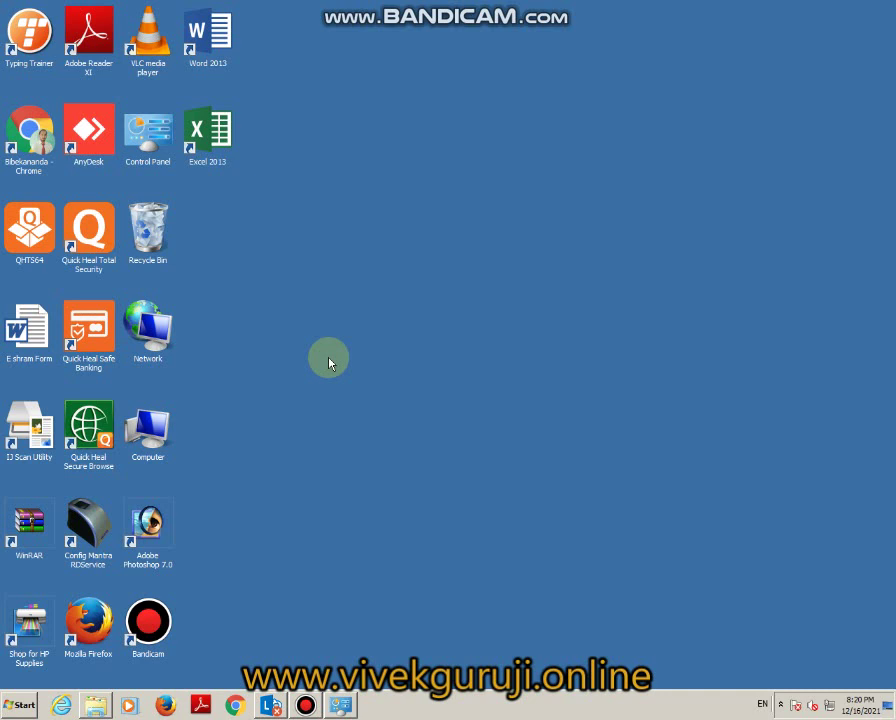
Step: Send PowerPoint 2013 from the Microsoft Office 2013 group to the desktop (create shortcut)
left_click(18, 705)
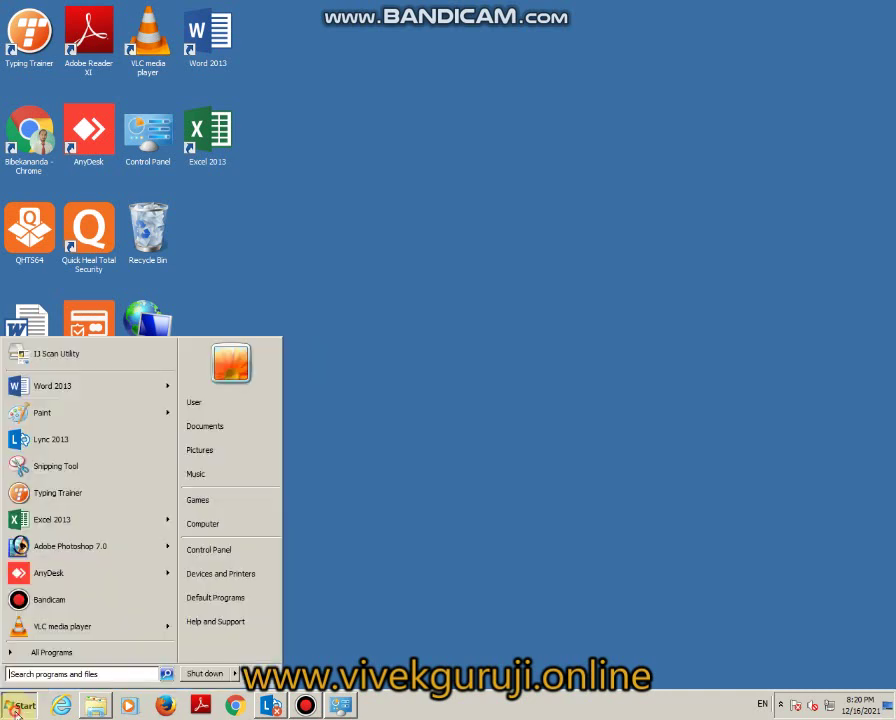
left_click(35, 655)
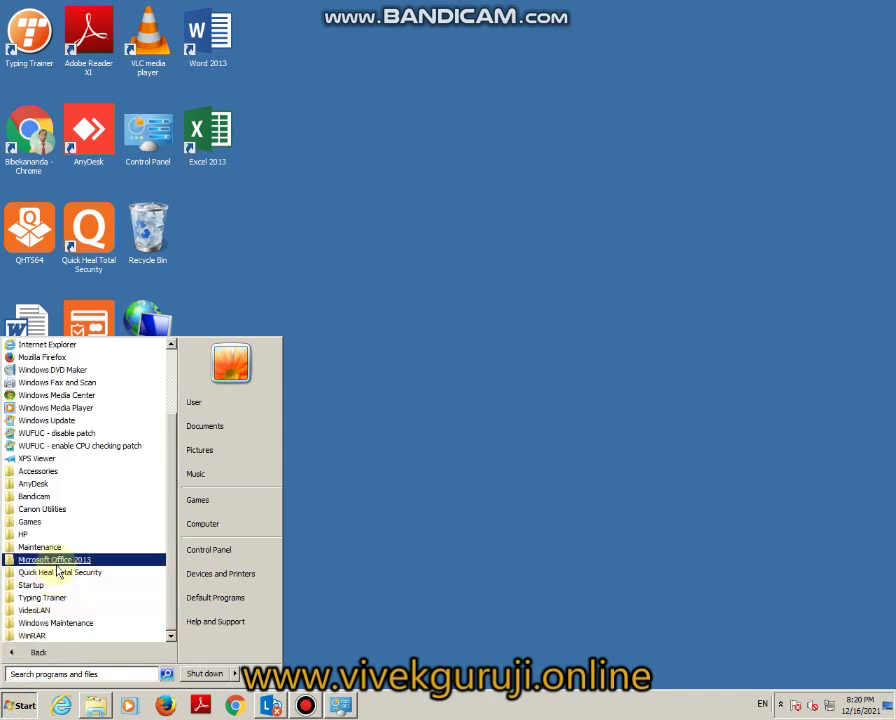
left_click(57, 562)
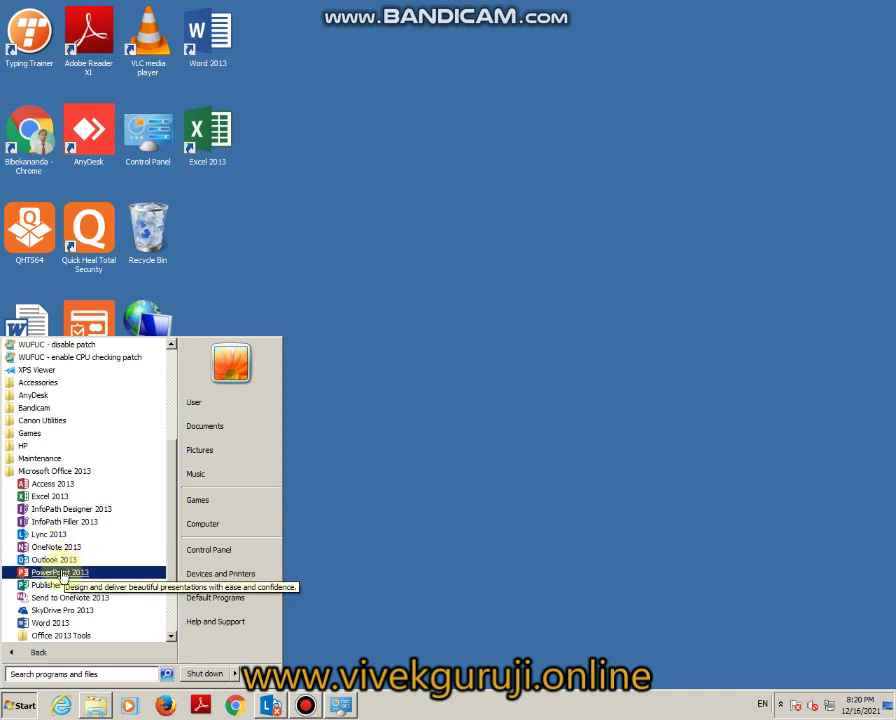
right_click(62, 577)
mouse_move(146, 491)
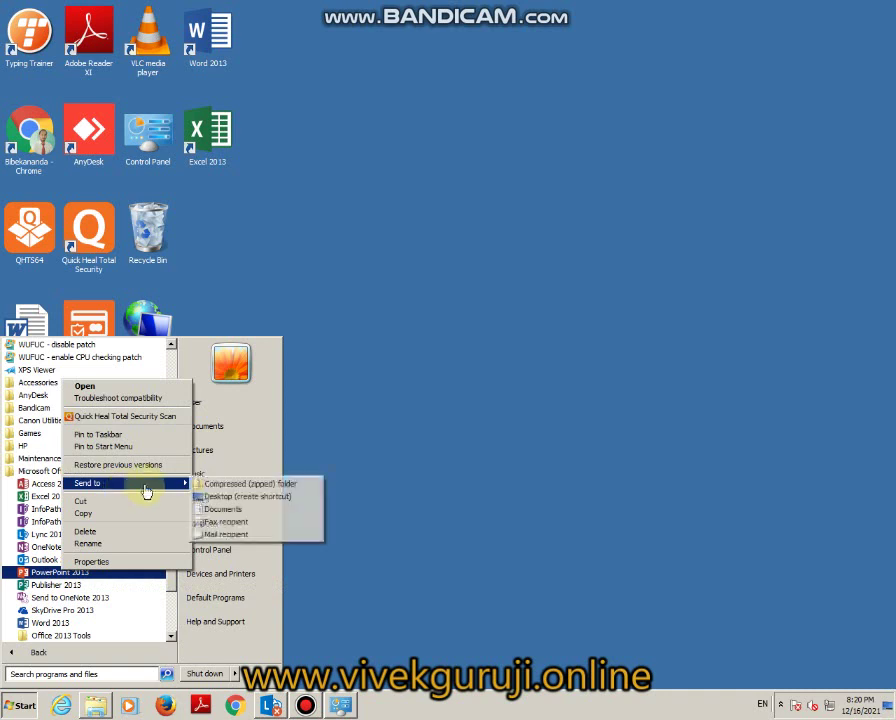
left_click(226, 497)
left_click(441, 410)
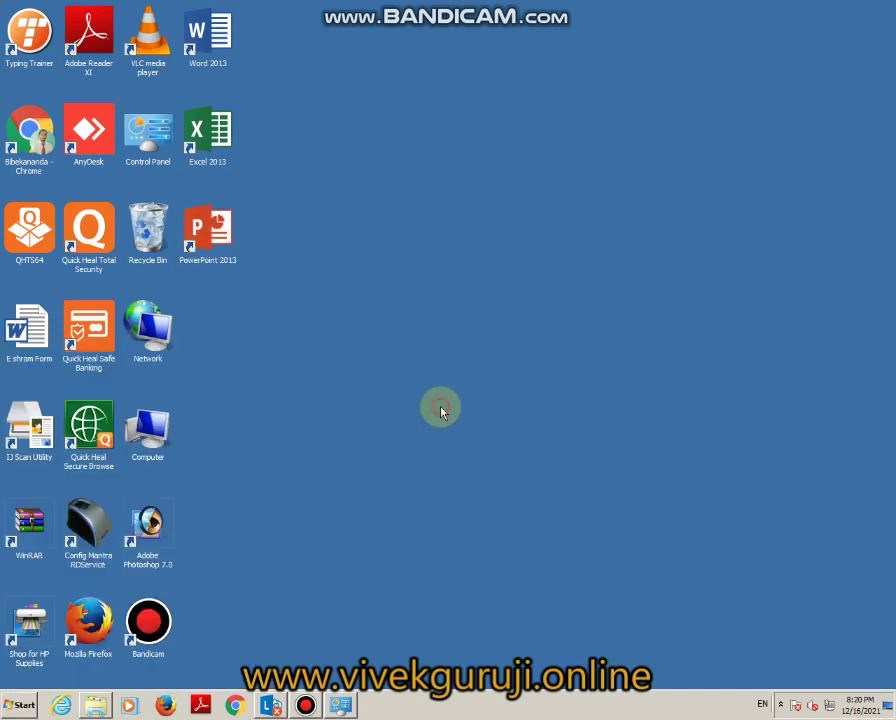
mouse_move(297, 18)
left_mouse_down()
mouse_move(236, 260)
mouse_move(210, 282)
left_mouse_up()
left_click(450, 237)
right_click(452, 204)
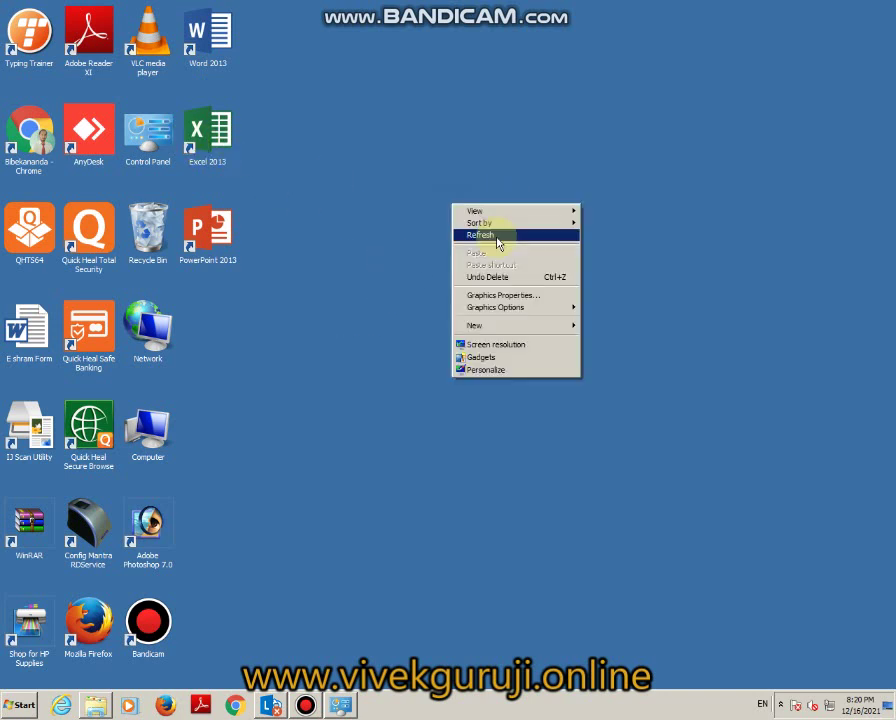
left_click(497, 240)
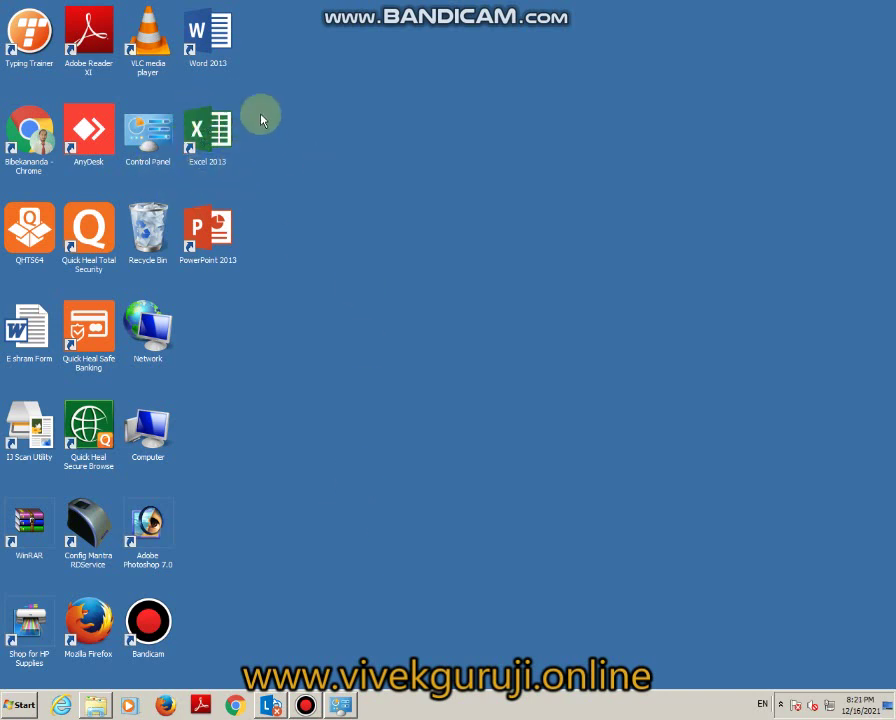
Step: Launch Excel 2013 from its desktop shortcut using the Open command
double_click(202, 135)
right_click(203, 136)
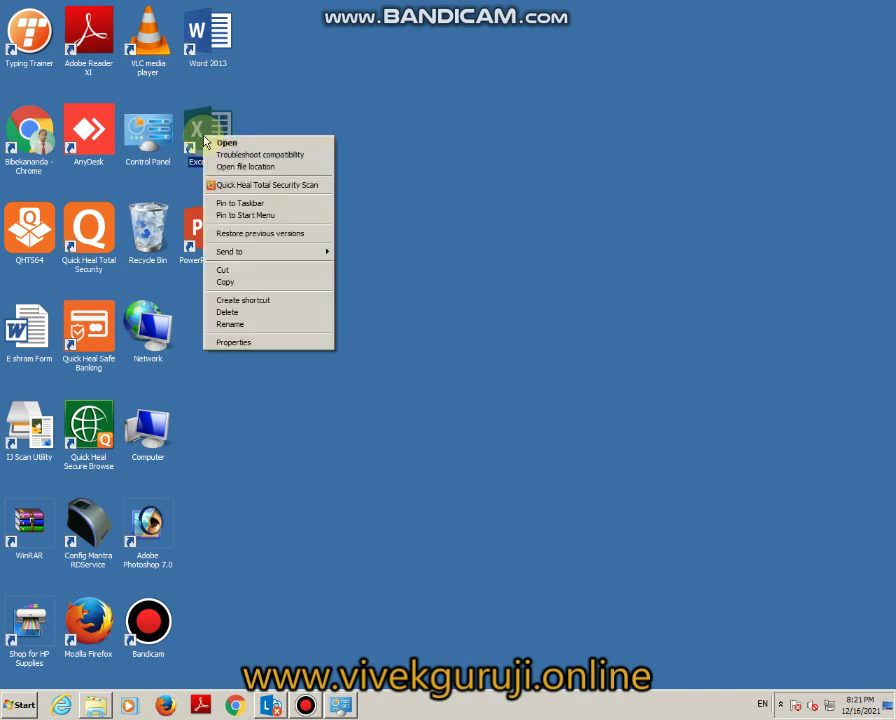
left_click(218, 145)
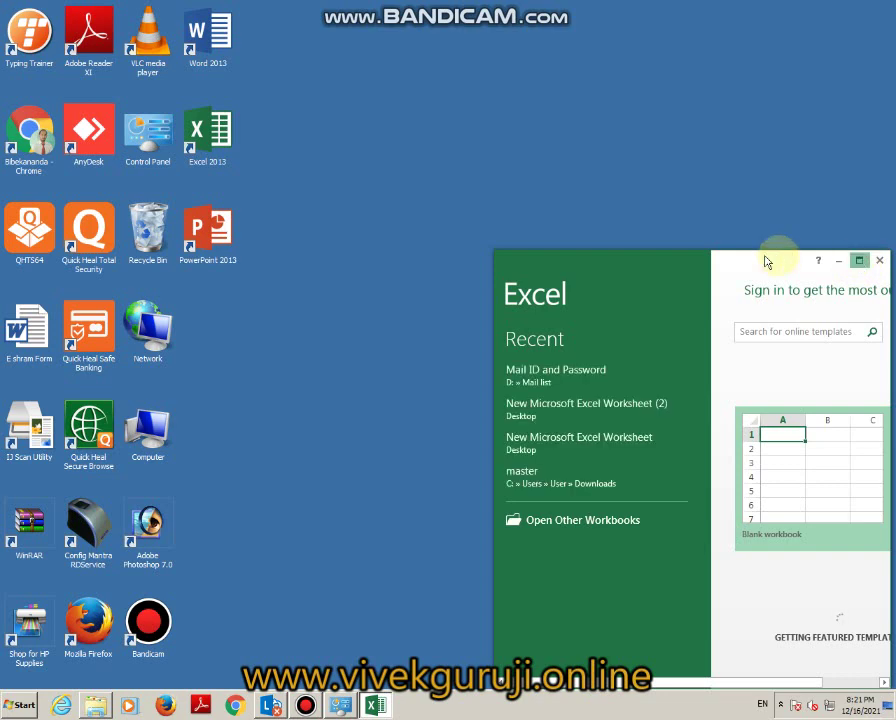
Step: Maximize Excel, dismiss the activation notice, open a Blank workbook, then close Excel
double_click(651, 262)
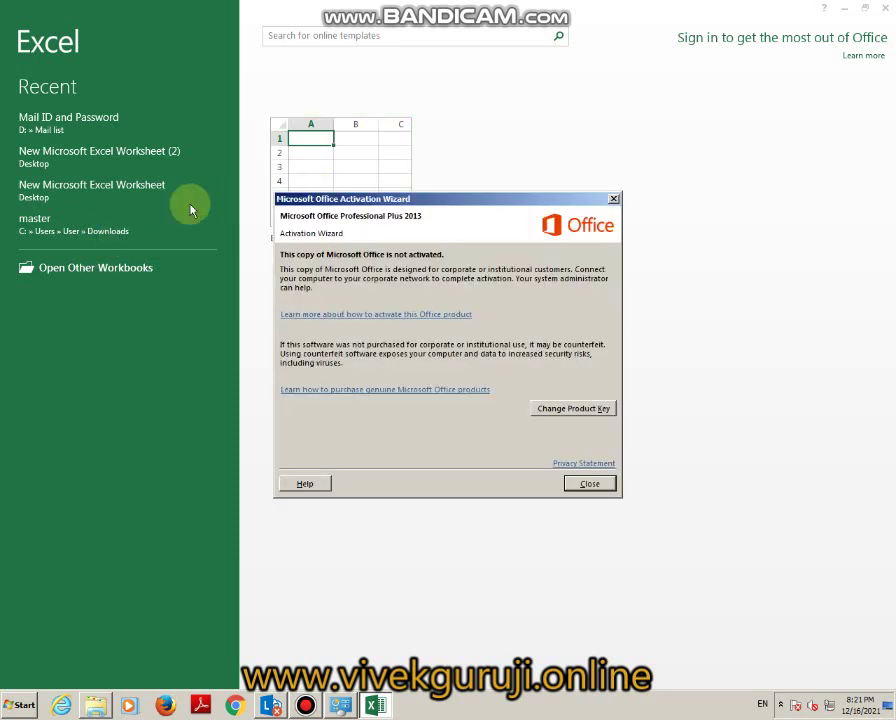
left_click(592, 485)
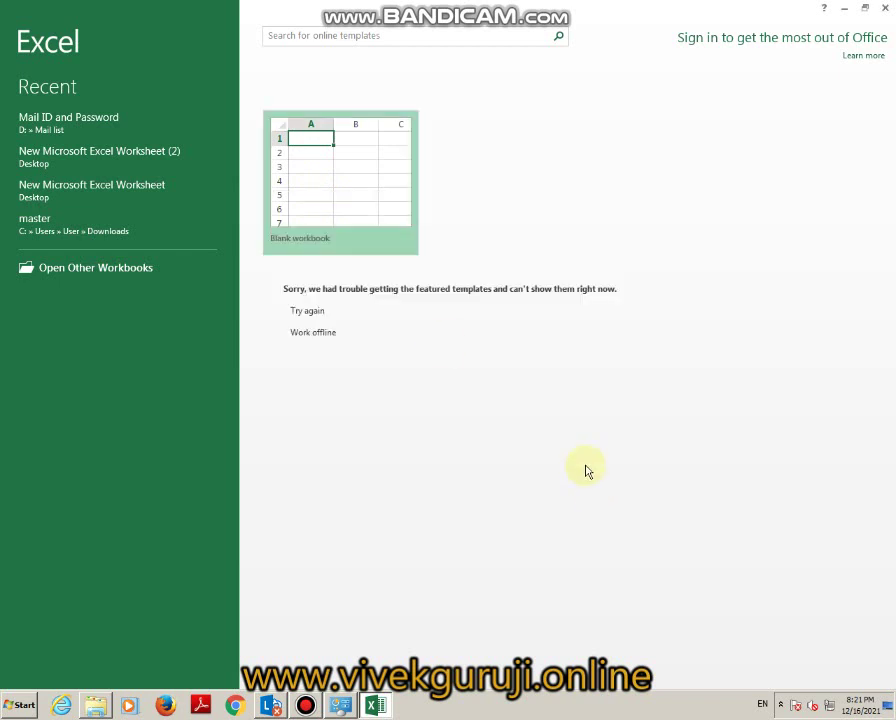
left_click(63, 270)
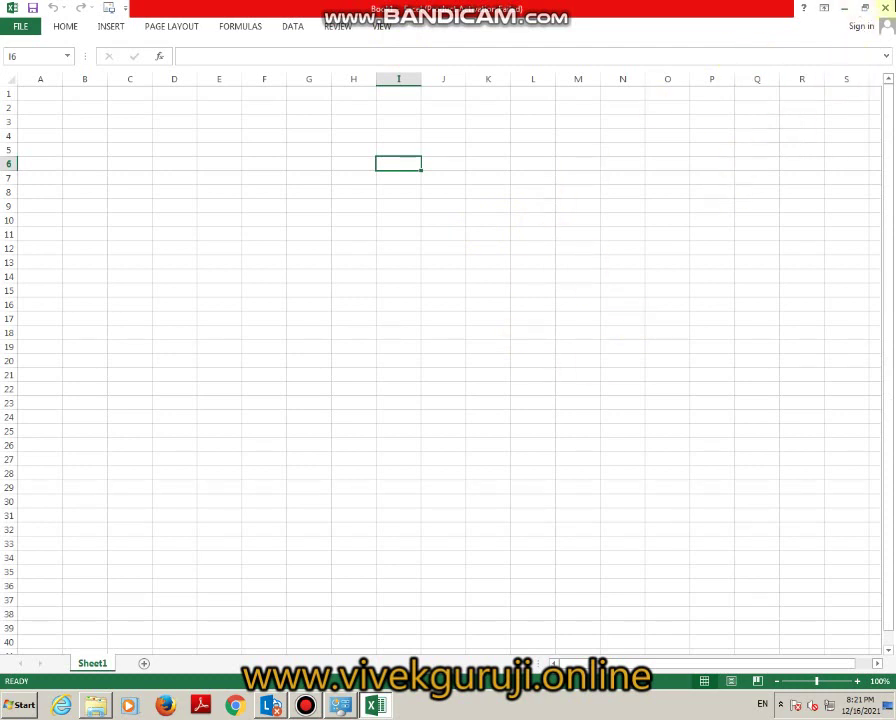
left_click(886, 8)
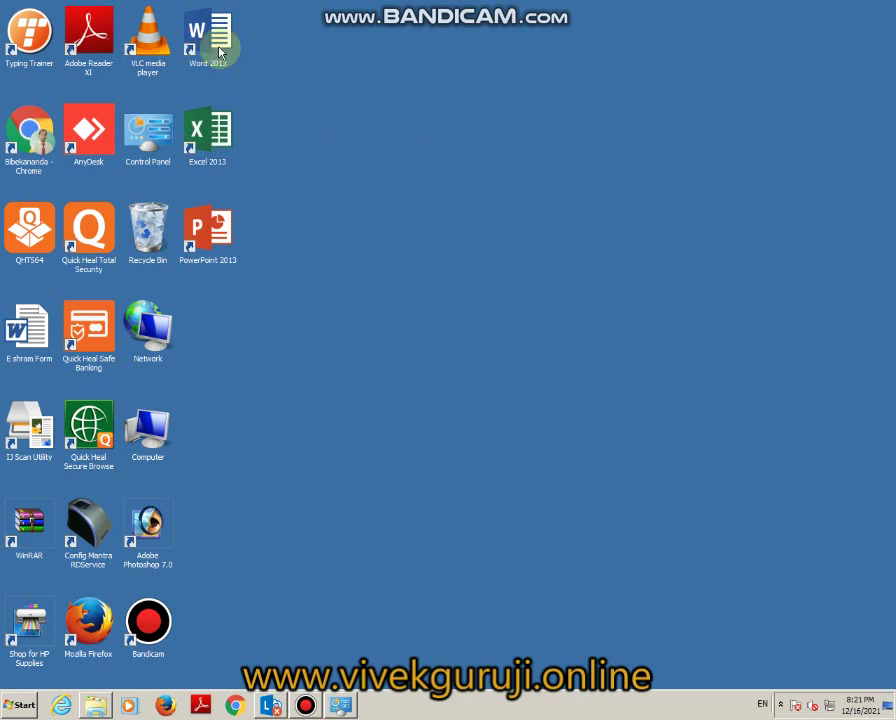
Step: Open Word 2013 from its desktop shortcut's Open command, then close its start screen
right_click(221, 51)
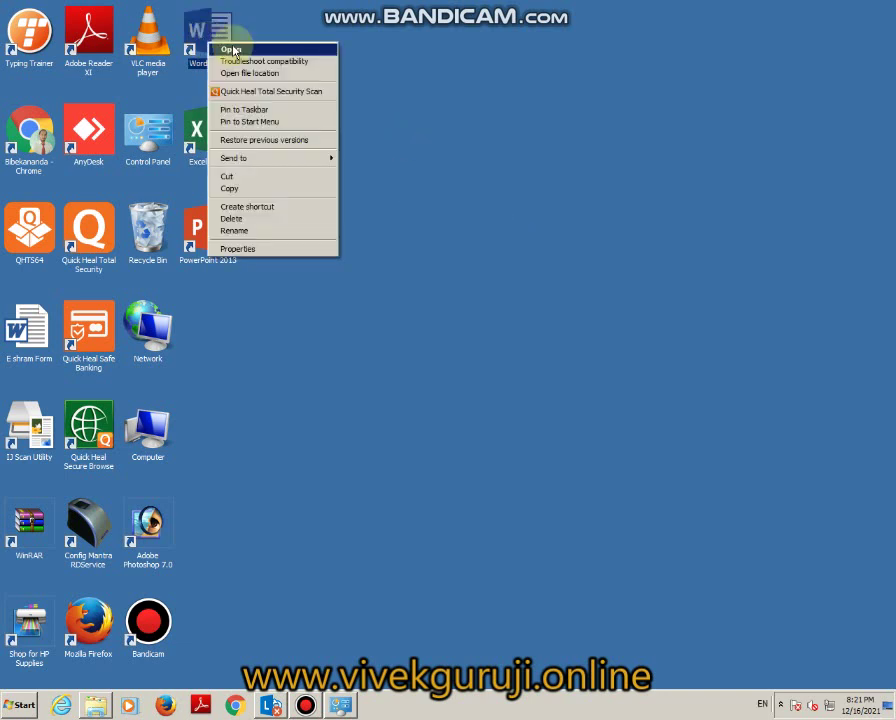
left_click(230, 52)
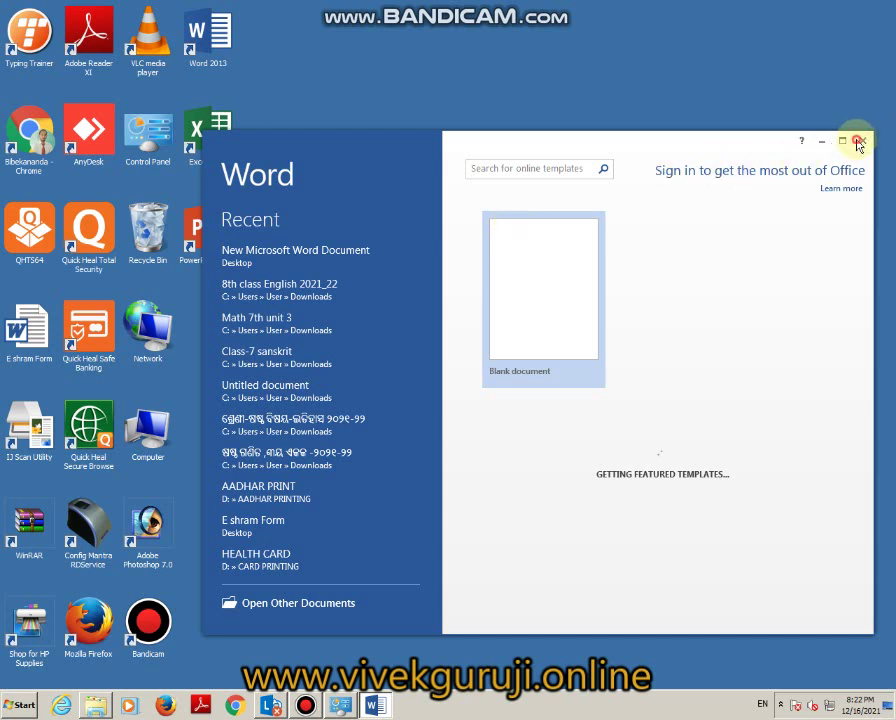
left_click(860, 143)
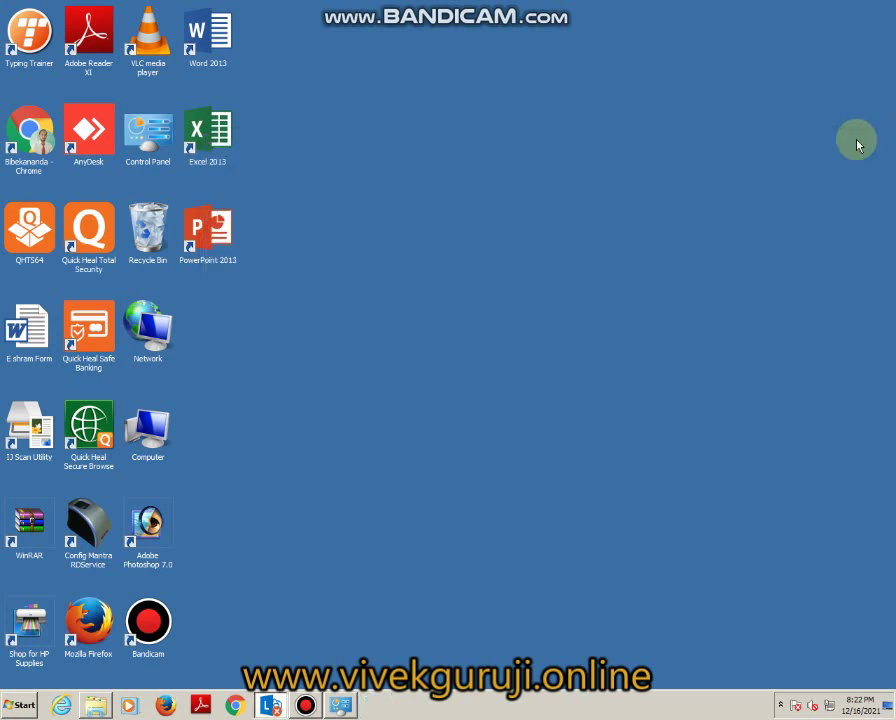
Step: Browse to the Microsoft Office 2013 group, then search the Start menu for 'excel'
left_click(20, 704)
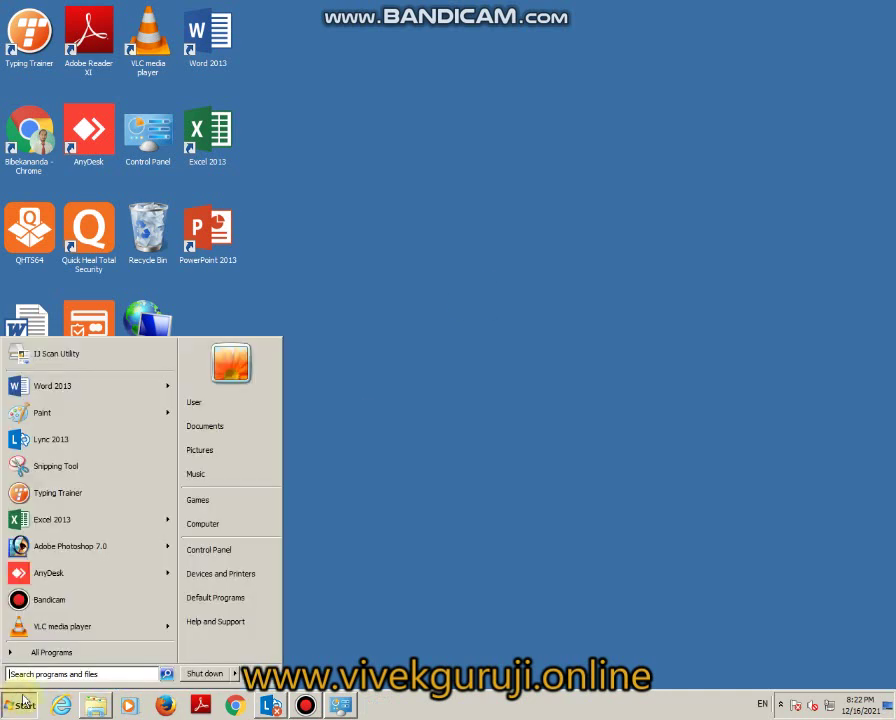
left_click(35, 652)
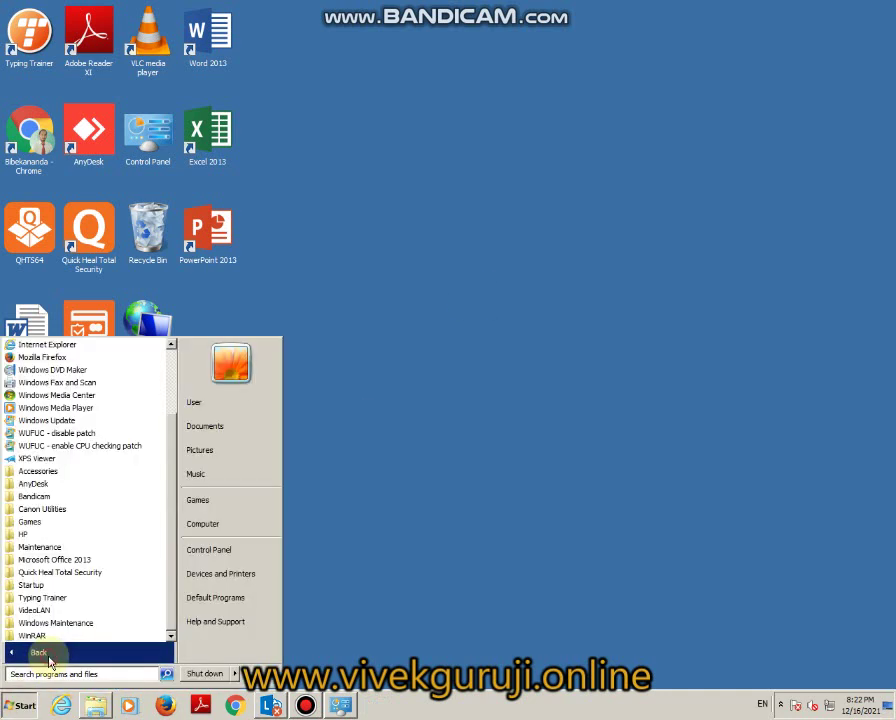
left_click(62, 559)
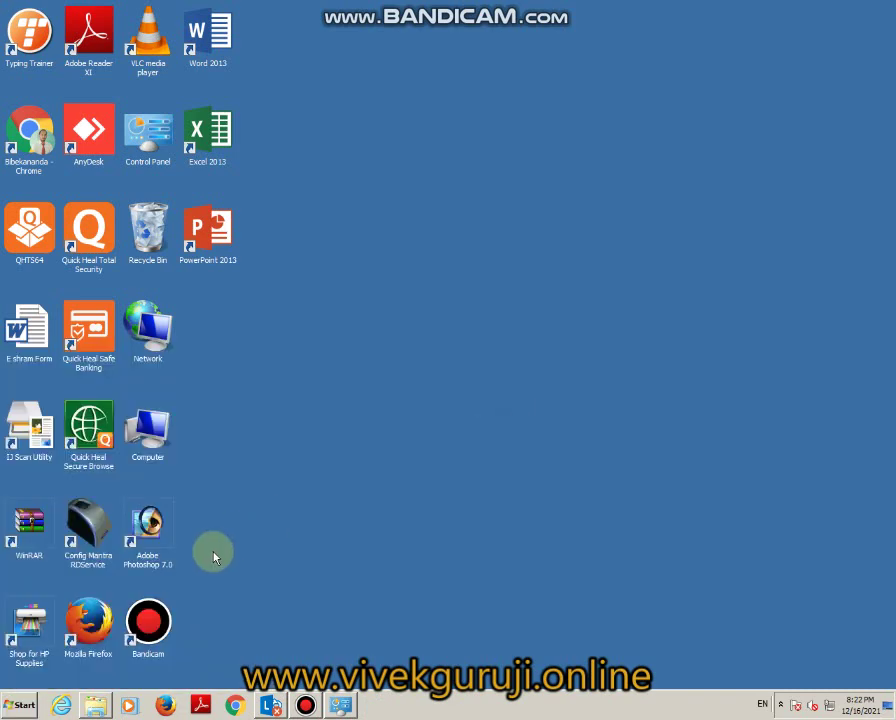
left_click(20, 704)
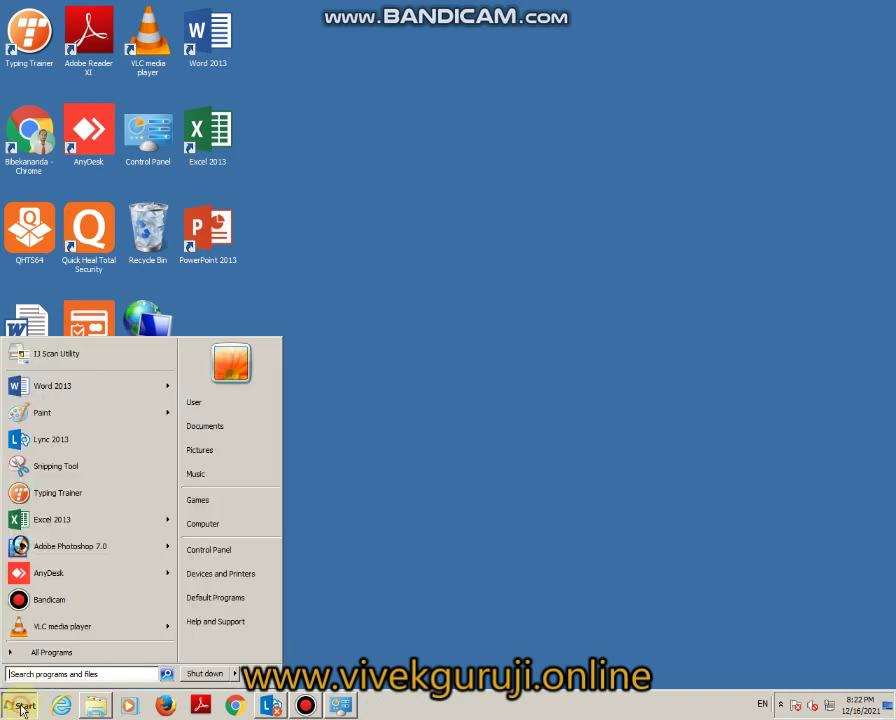
left_click(37, 674)
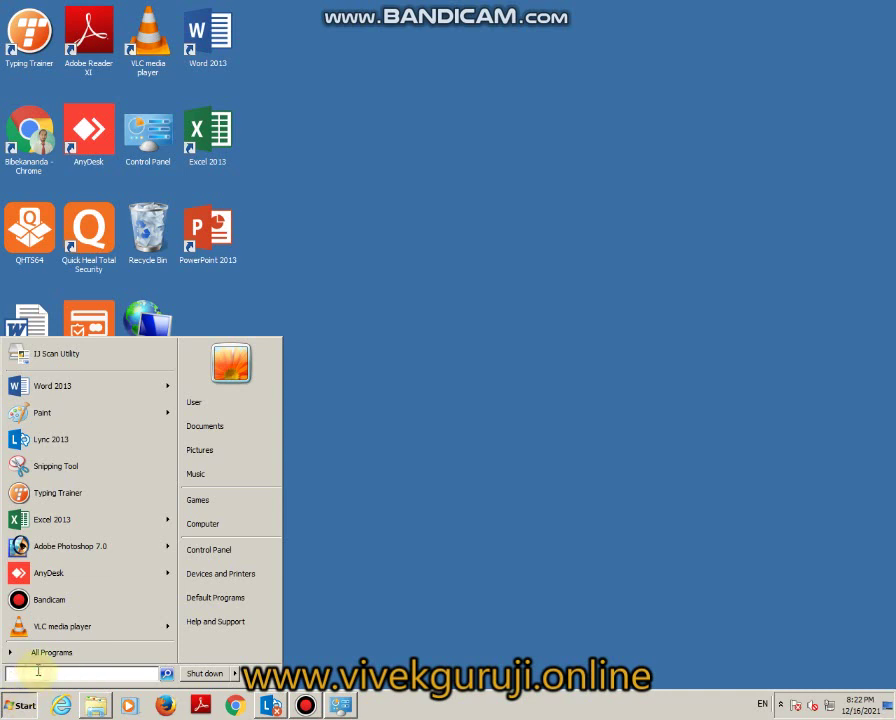
type("ex")
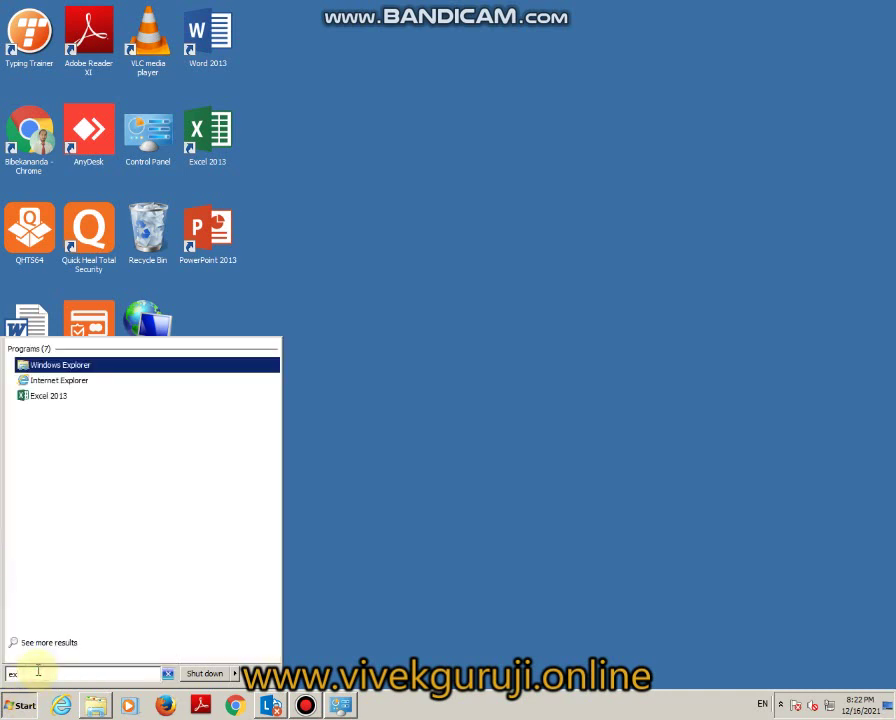
type("cel")
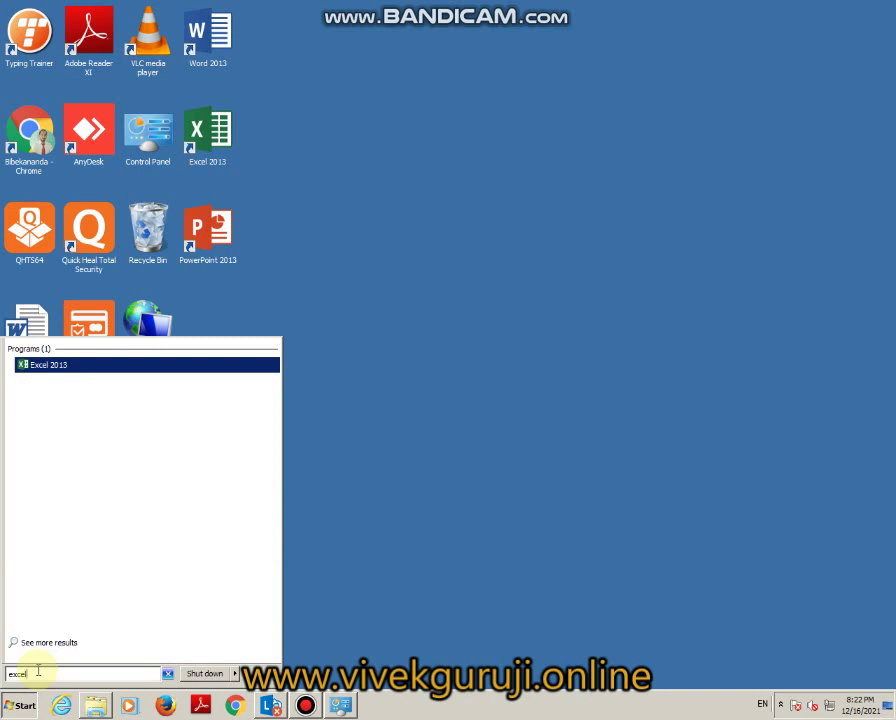